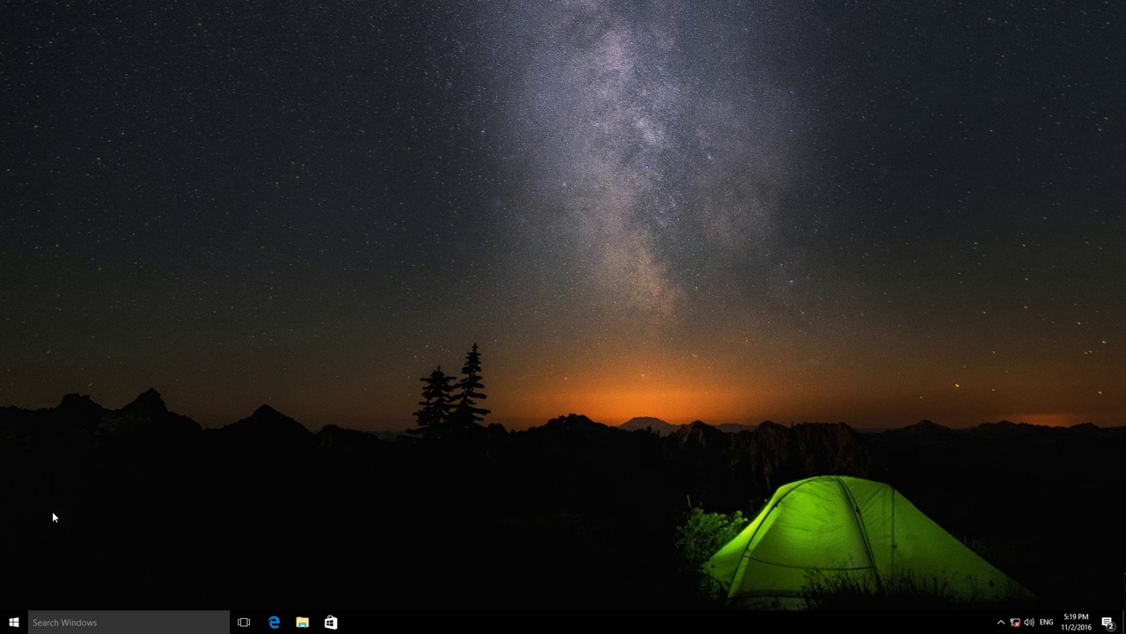
Open drive C in This PC, view the pagefile.sys and swapfile.sys sizes, then close Explorer
{"action": "left_click", "coordinate": [14, 622]}
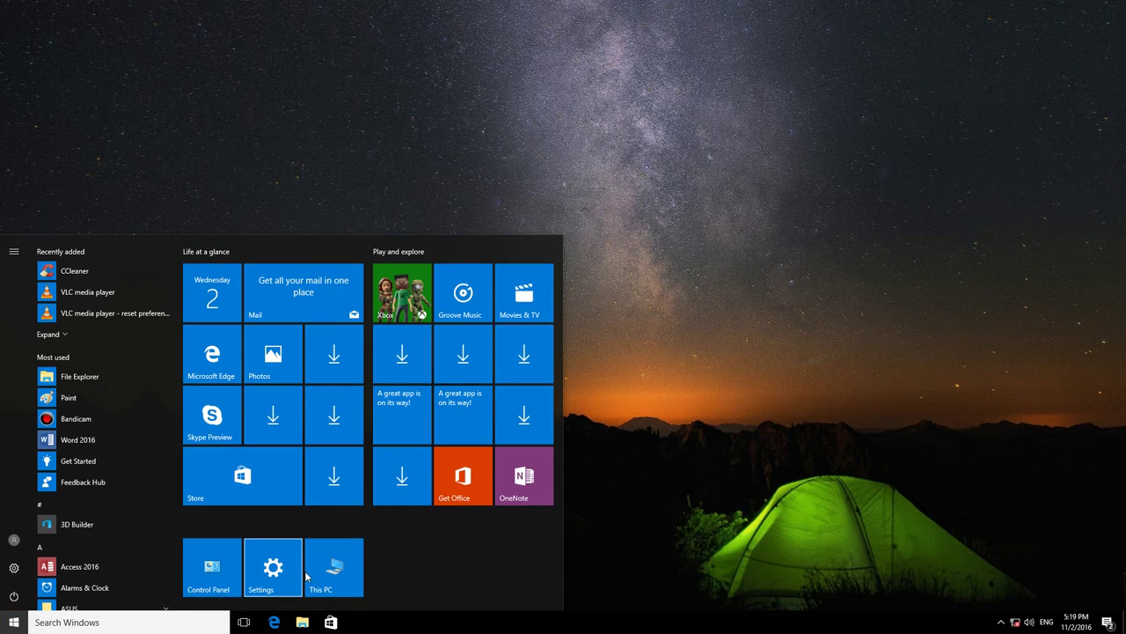
{"action": "left_click", "coordinate": [335, 565]}
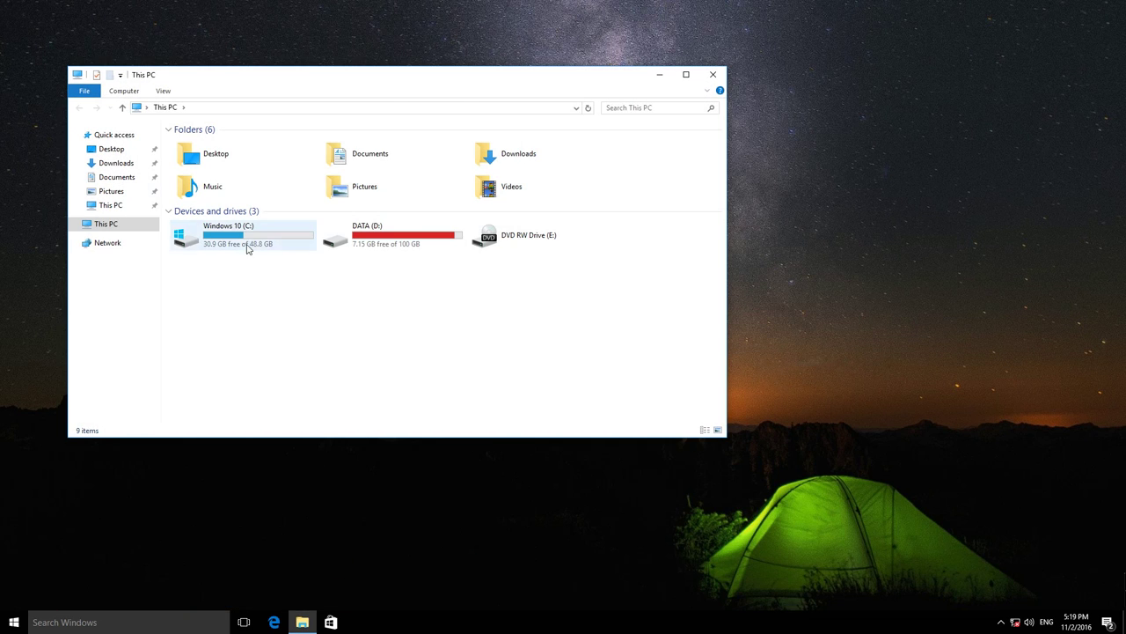
{"action": "double_click", "coordinate": [242, 239]}
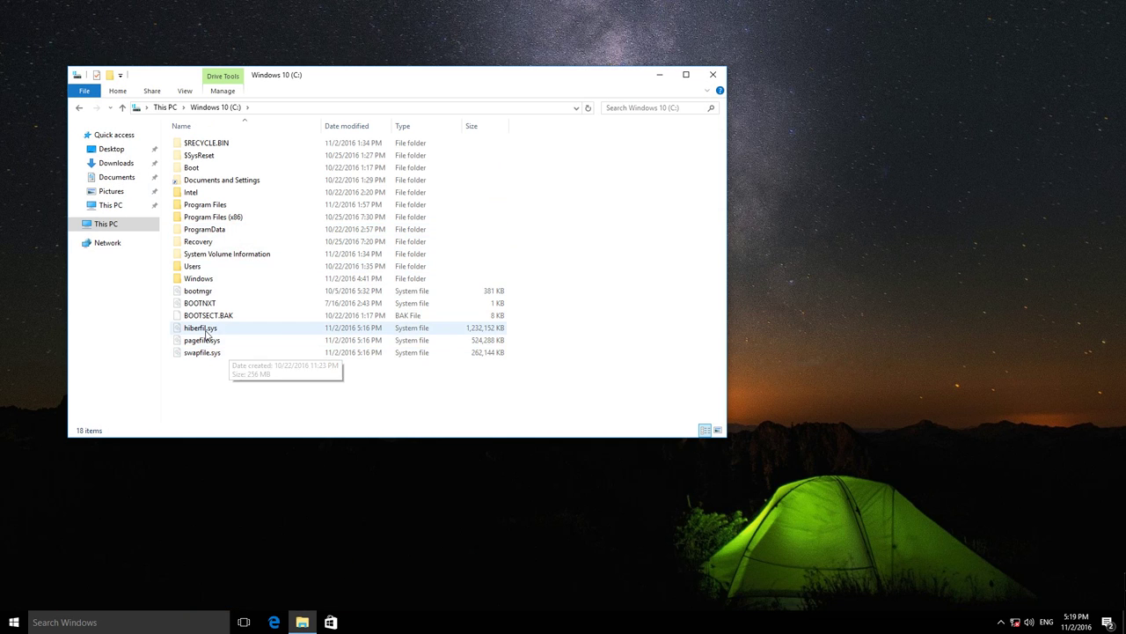
{"action": "left_click", "coordinate": [208, 342]}
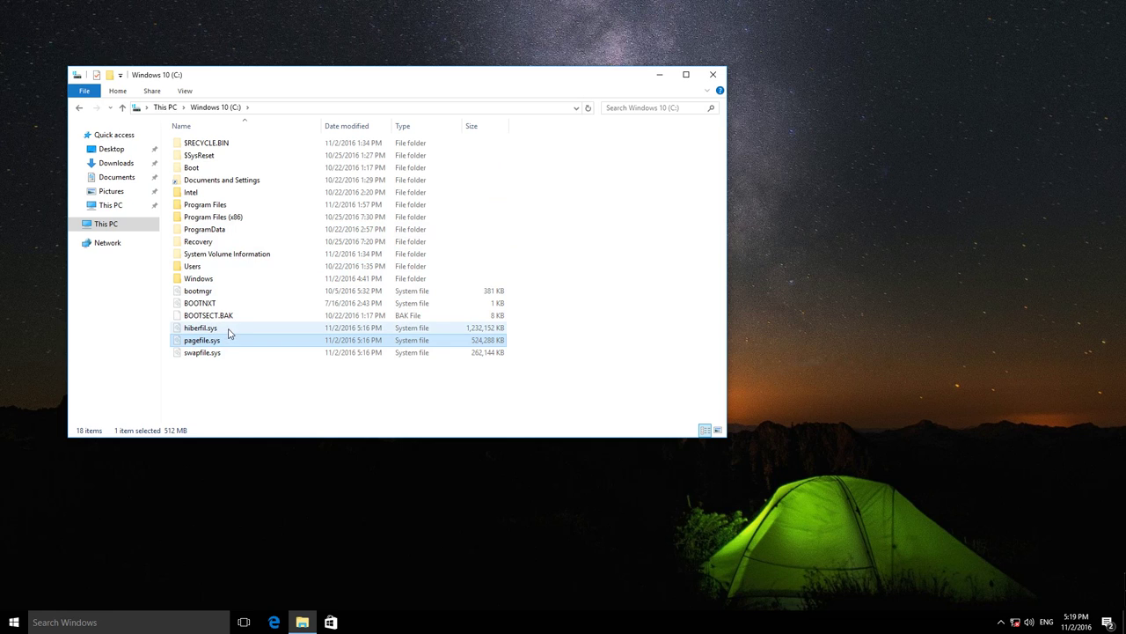
{"action": "mouse_move", "coordinate": [201, 328]}
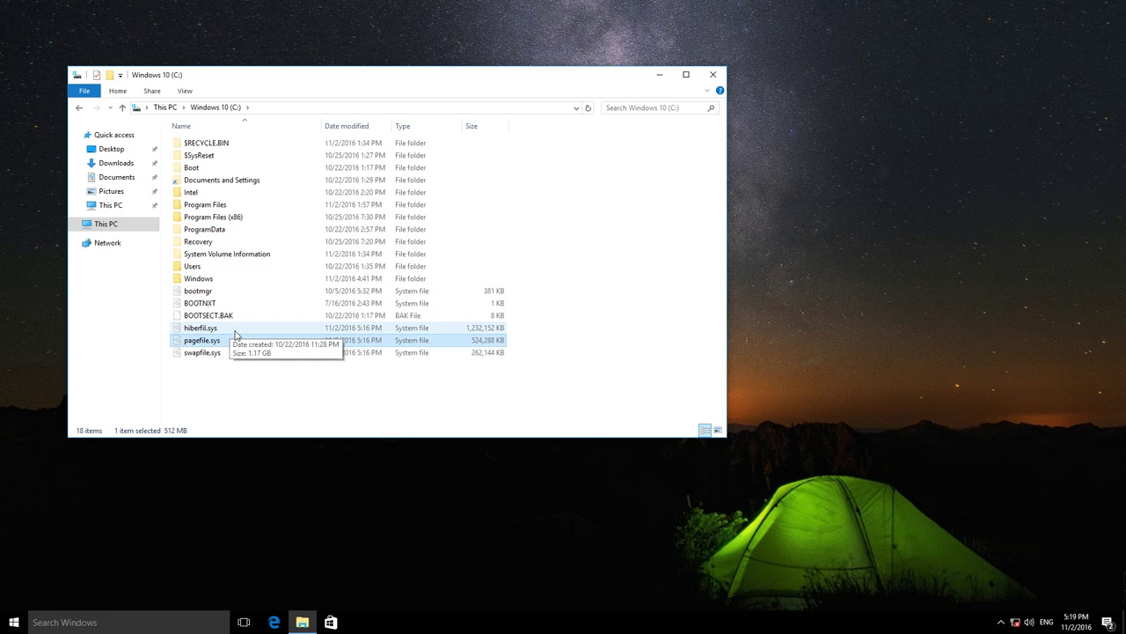
{"action": "left_click", "coordinate": [191, 356]}
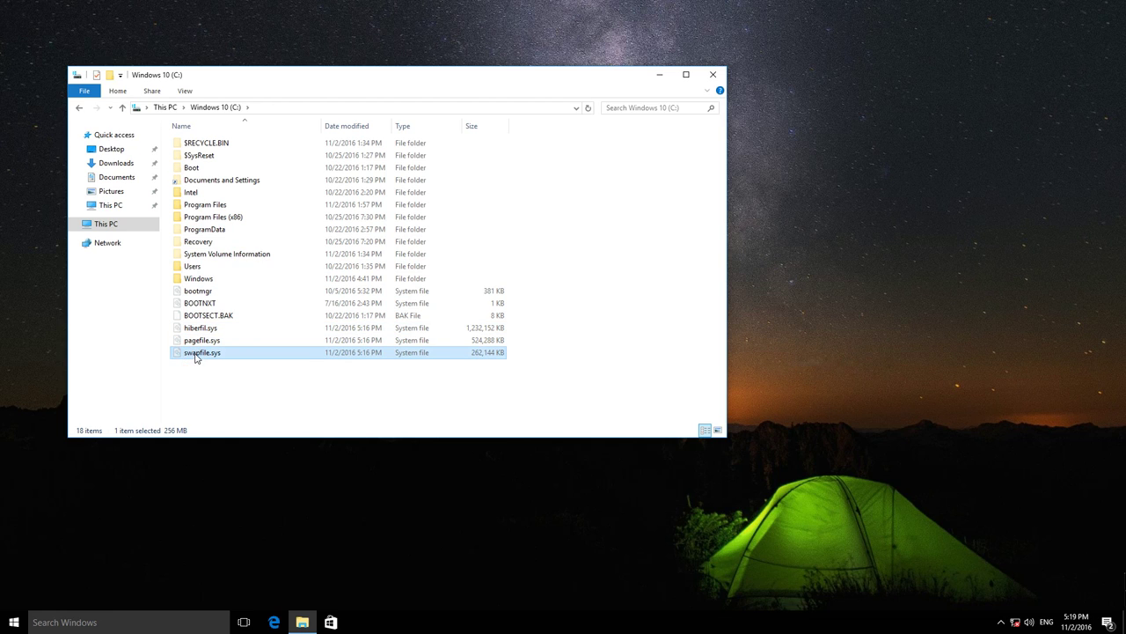
{"action": "mouse_move", "coordinate": [201, 352]}
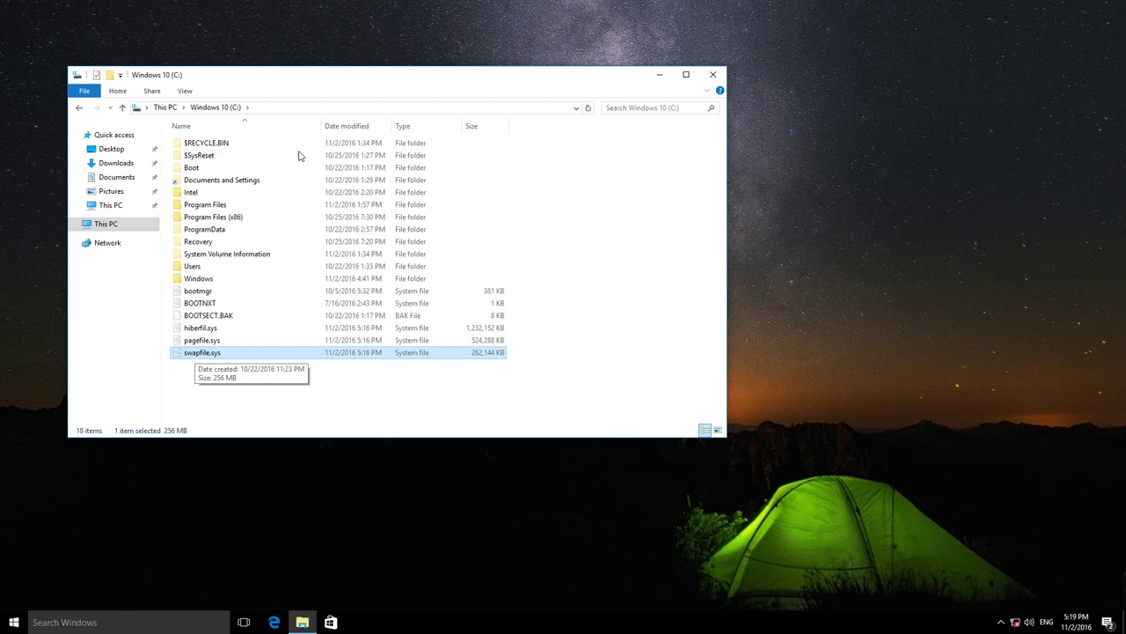
{"action": "left_click", "coordinate": [714, 74]}
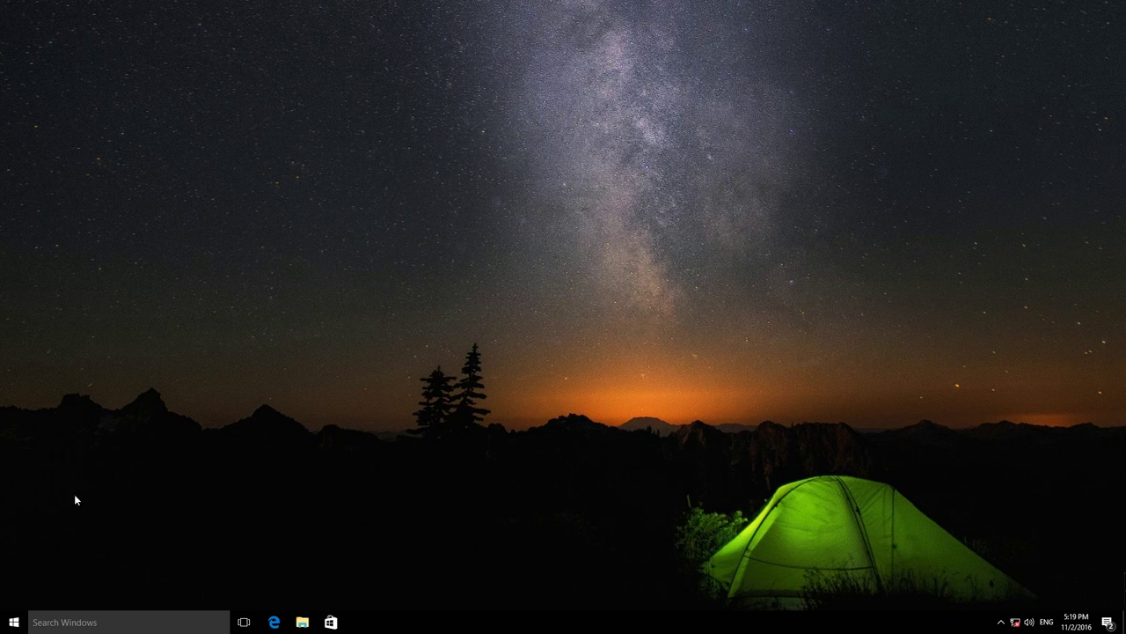
Show Control Panel as Large icons, then open System, Advanced system settings and Performance Settings
{"action": "left_click", "coordinate": [14, 622]}
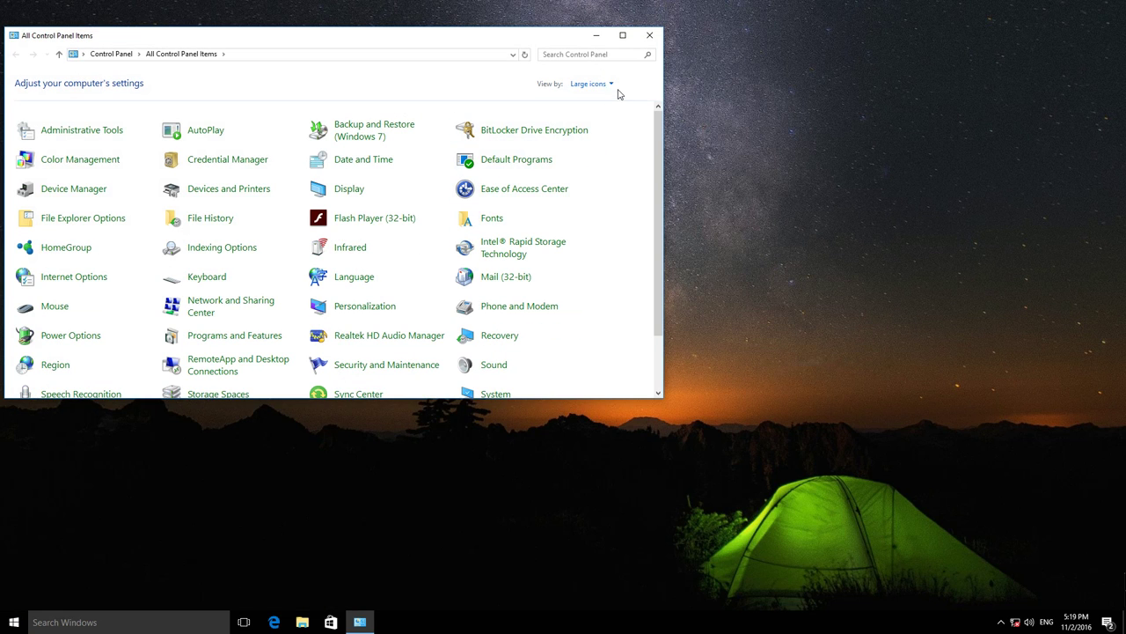
{"action": "left_click", "coordinate": [611, 85]}
{"action": "left_click", "coordinate": [613, 115]}
{"action": "scroll", "coordinate": [662, 339], "scroll_direction": "down", "scroll_amount": 2}
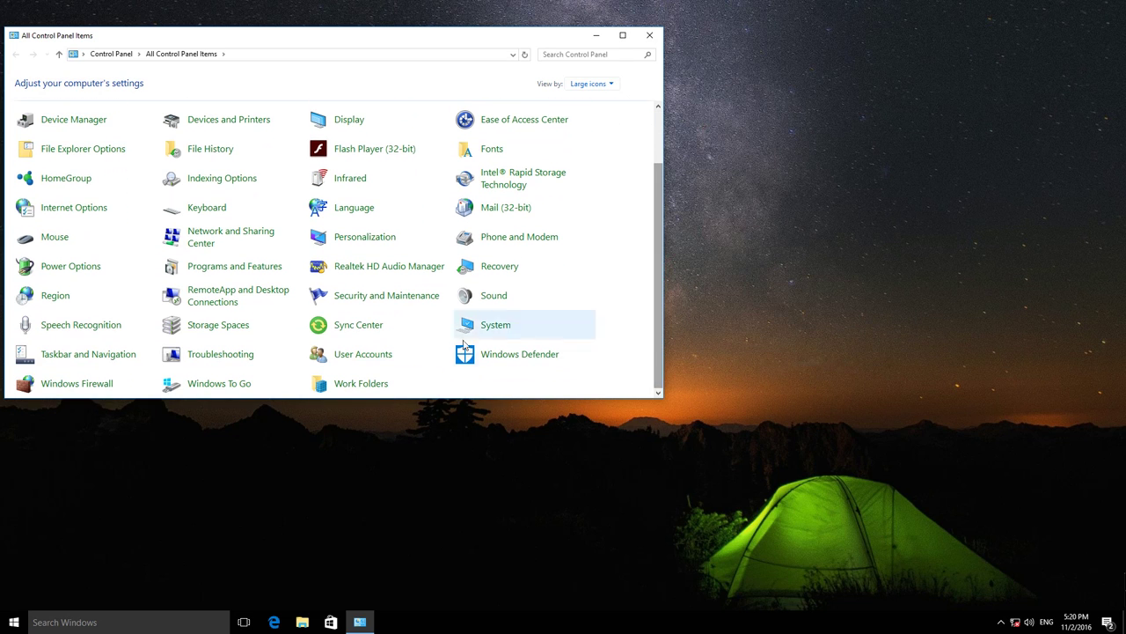
{"action": "left_click", "coordinate": [490, 331]}
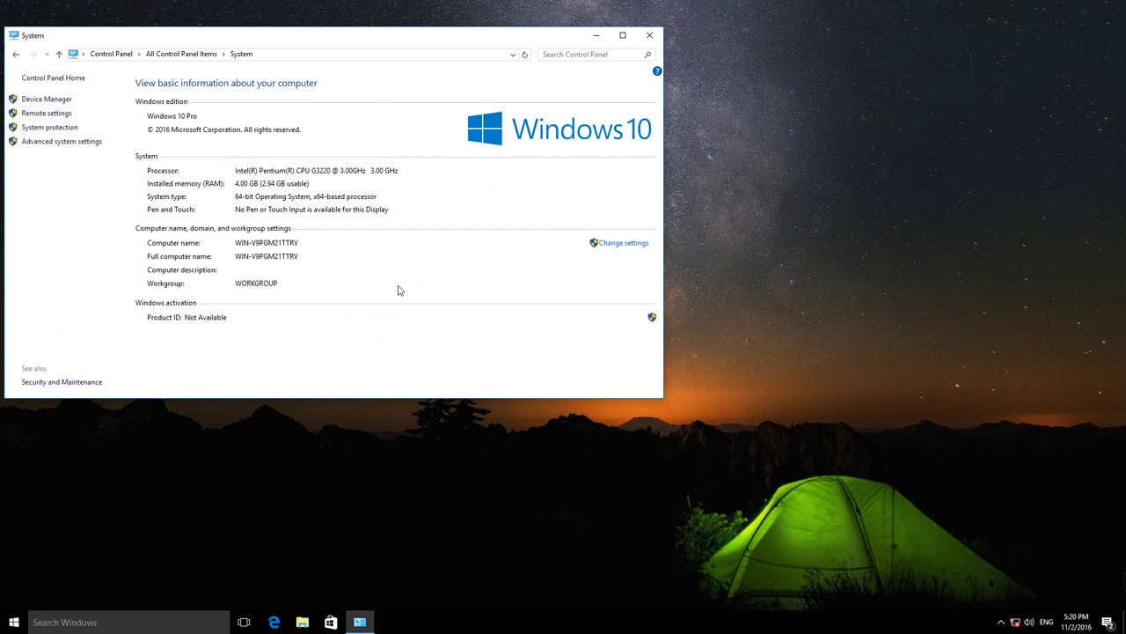
{"action": "left_click", "coordinate": [70, 141]}
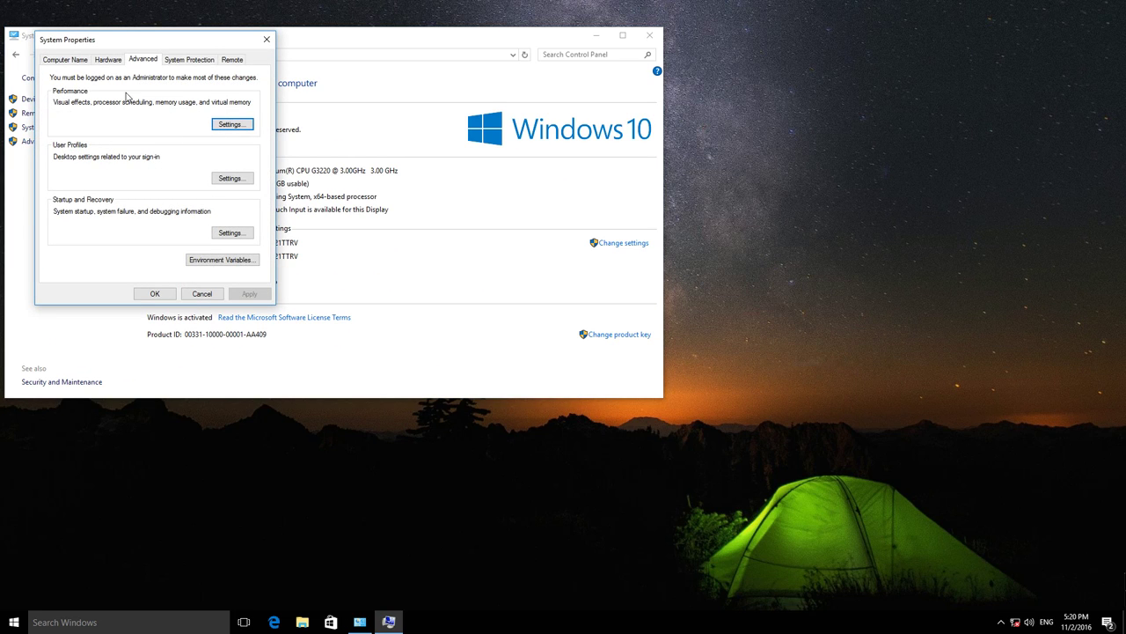
{"action": "left_click", "coordinate": [222, 126]}
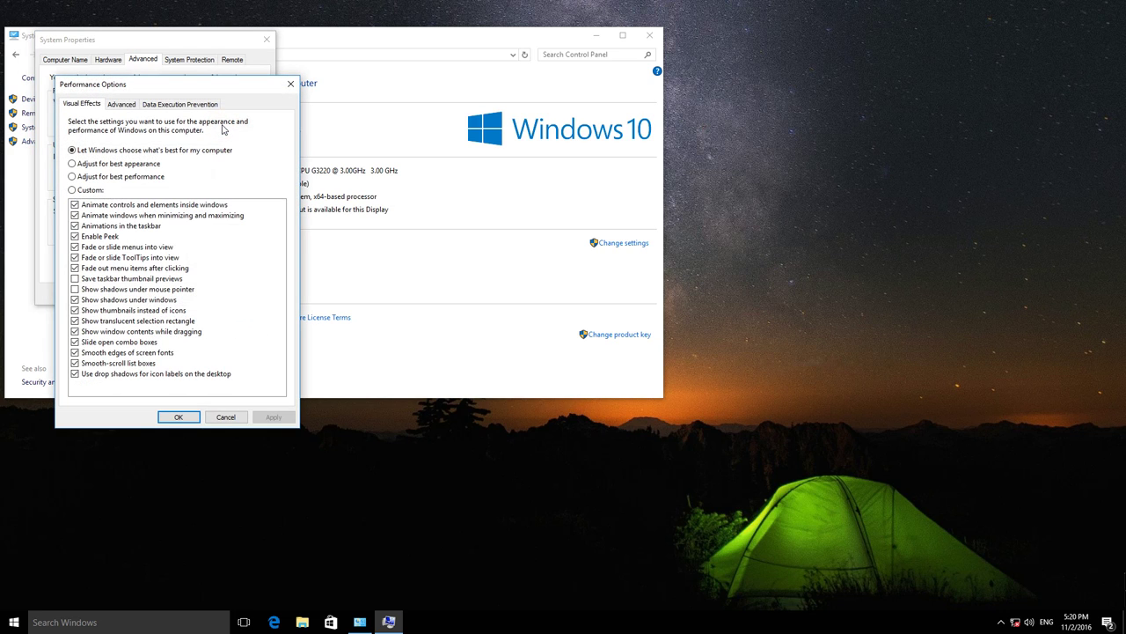
Open the Virtual Memory dialog from the Advanced tab of Performance Options
{"action": "left_click", "coordinate": [113, 105]}
{"action": "left_click", "coordinate": [249, 254]}
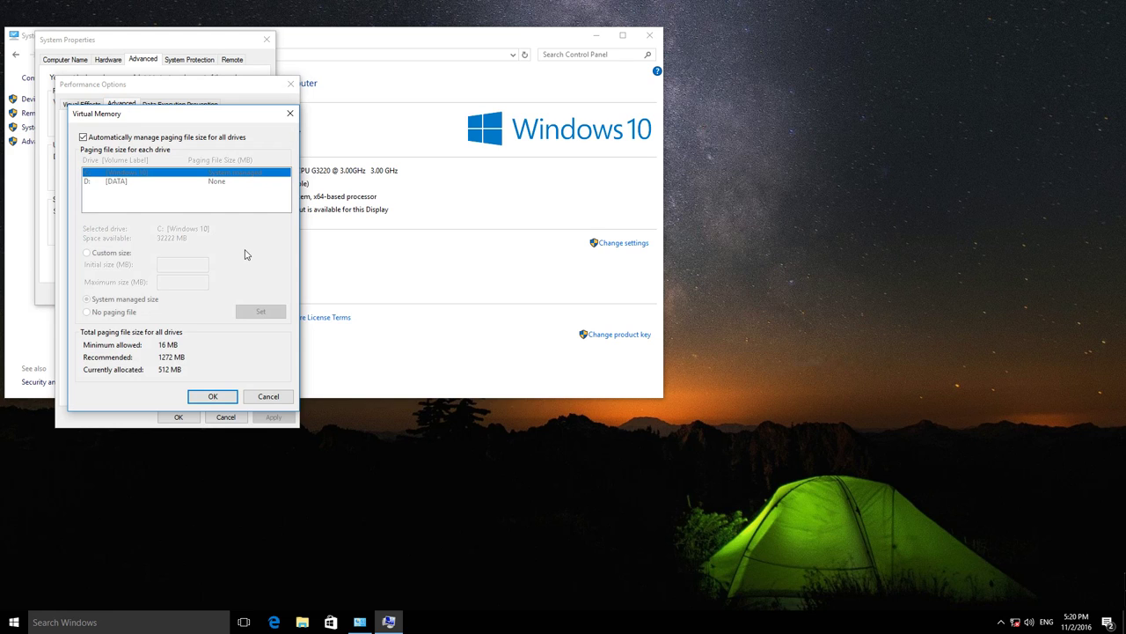
Turn off automatic paging management and set drive C to a custom 2048–2048 MB paging file
{"action": "left_click", "coordinate": [83, 138]}
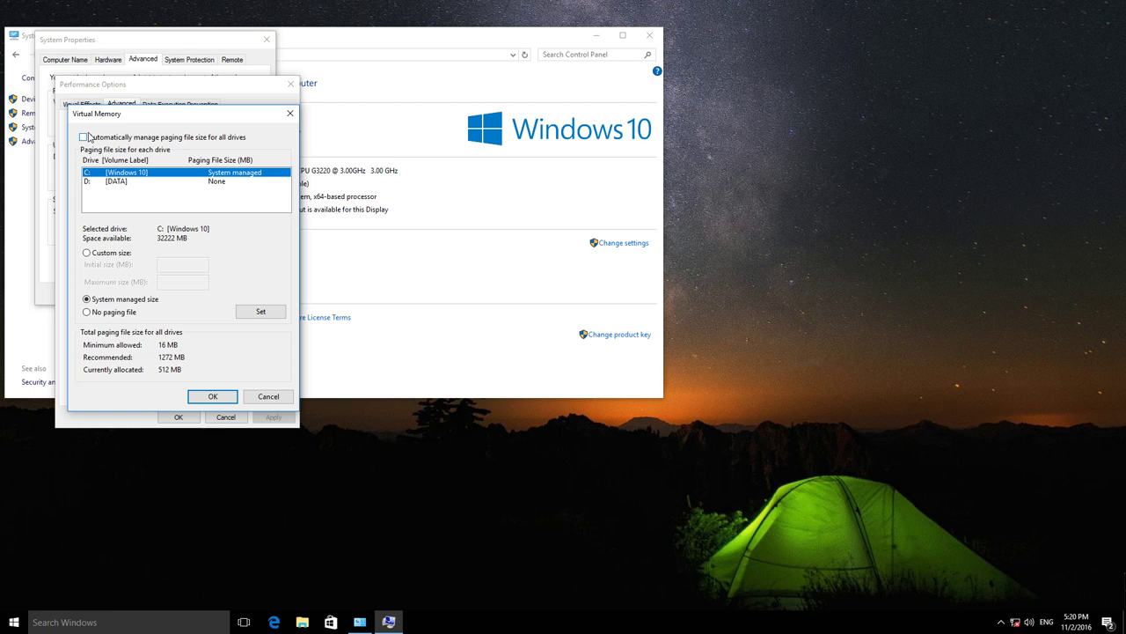
{"action": "left_click", "coordinate": [108, 256]}
{"action": "left_click", "coordinate": [163, 264]}
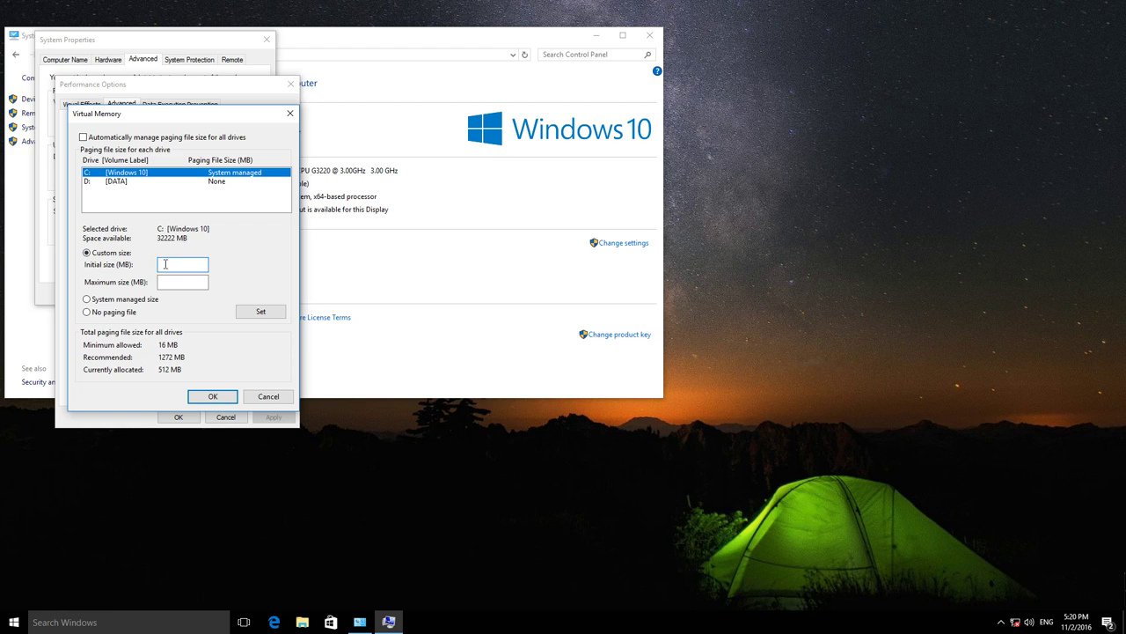
{"action": "type", "text": "2048"}
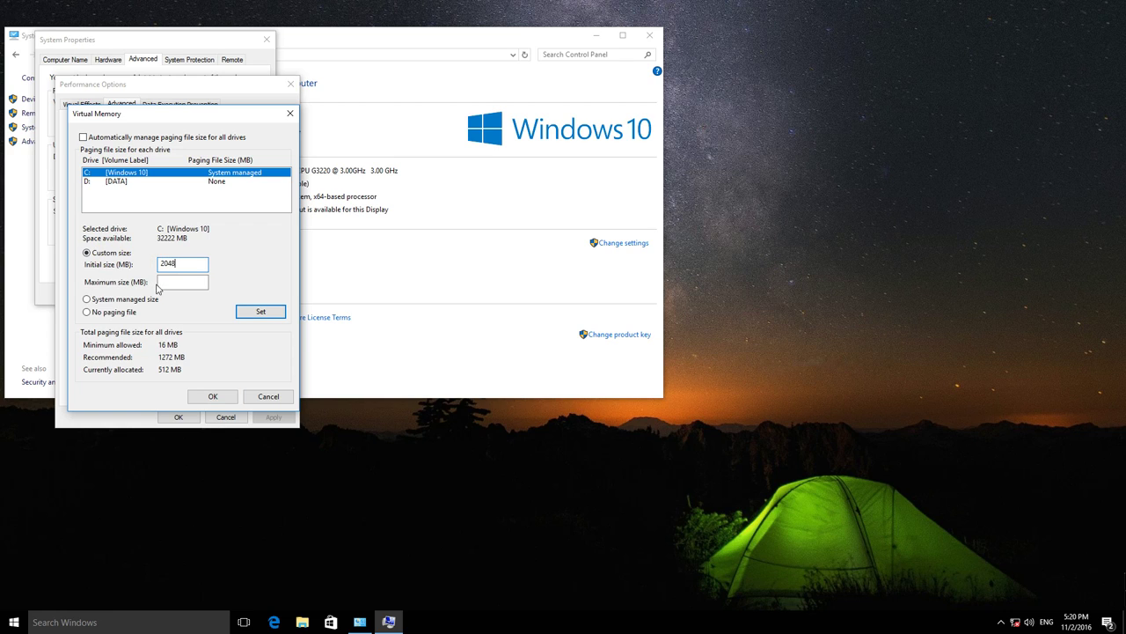
{"action": "left_click", "coordinate": [166, 282]}
{"action": "type", "text": "2048"}
{"action": "left_click", "coordinate": [253, 314]}
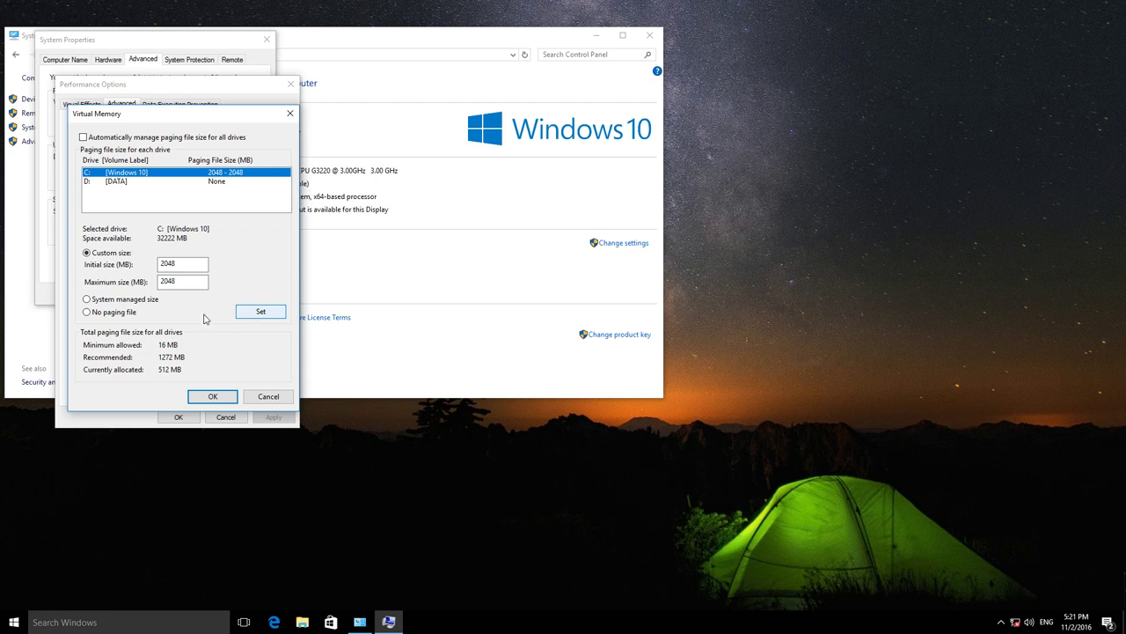
{"action": "left_click", "coordinate": [123, 267]}
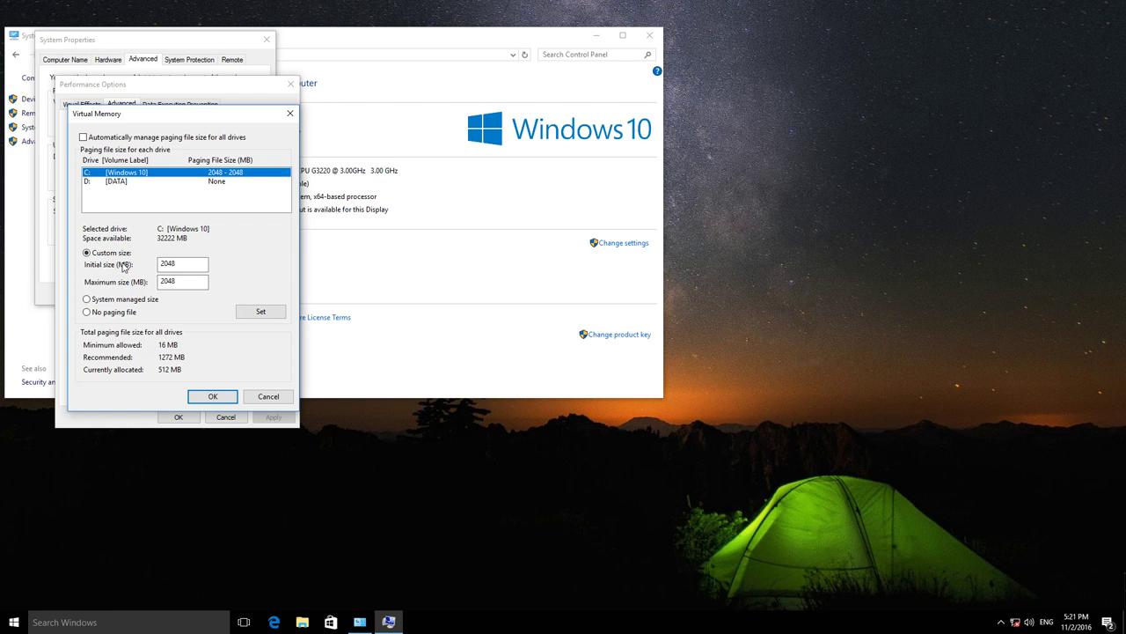
Set drive C to No paging file and accept the warning
{"action": "left_click", "coordinate": [111, 314]}
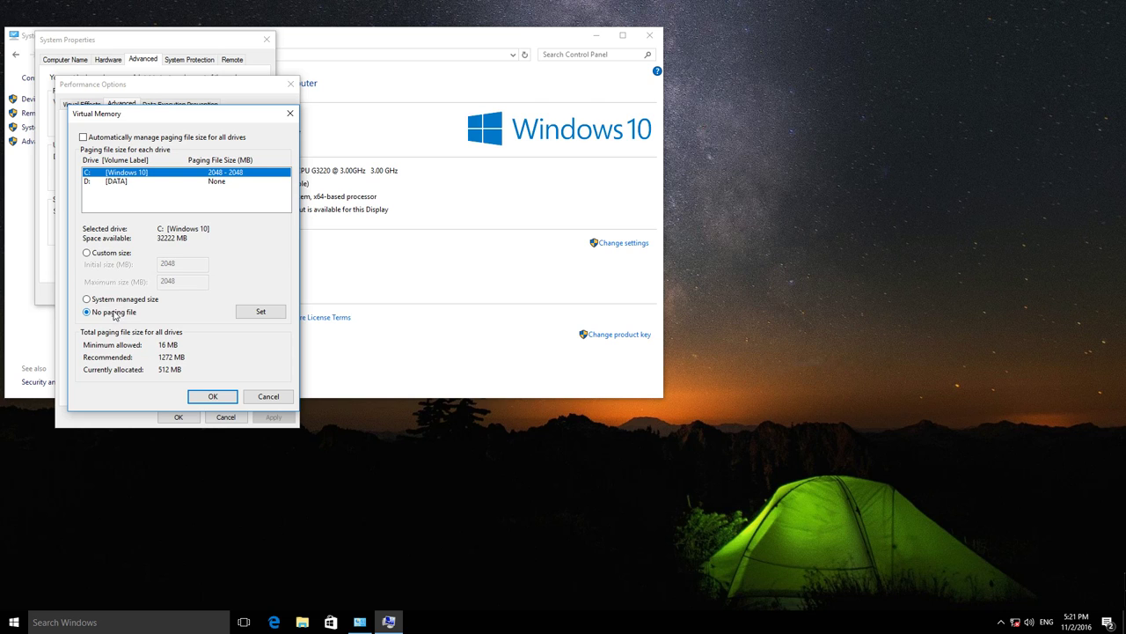
{"action": "left_click", "coordinate": [261, 312]}
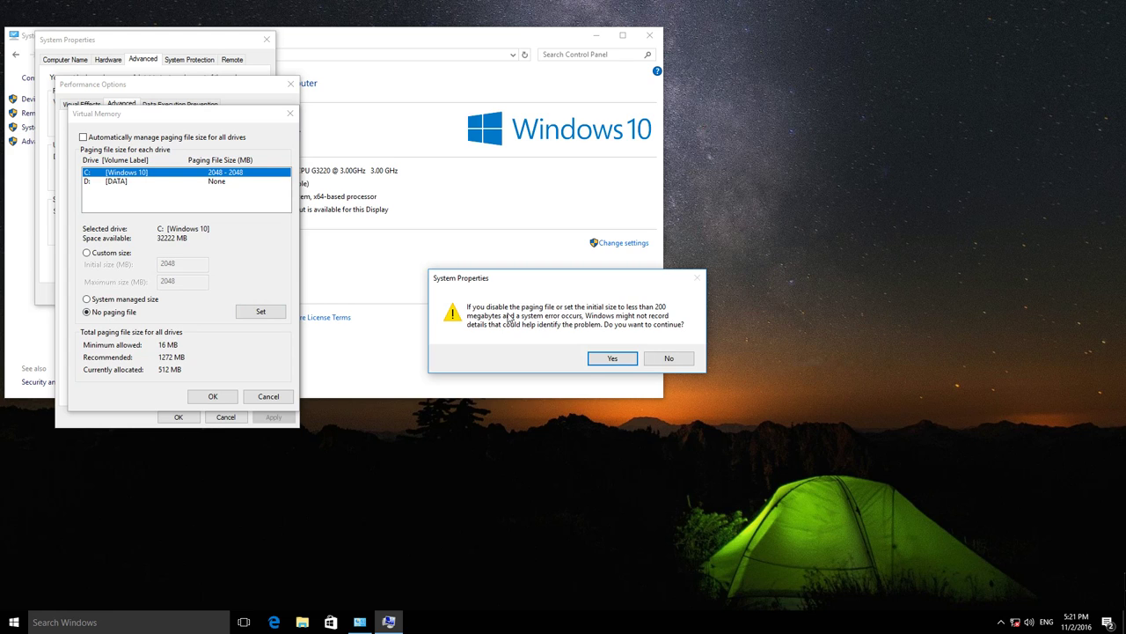
{"action": "left_click", "coordinate": [613, 358]}
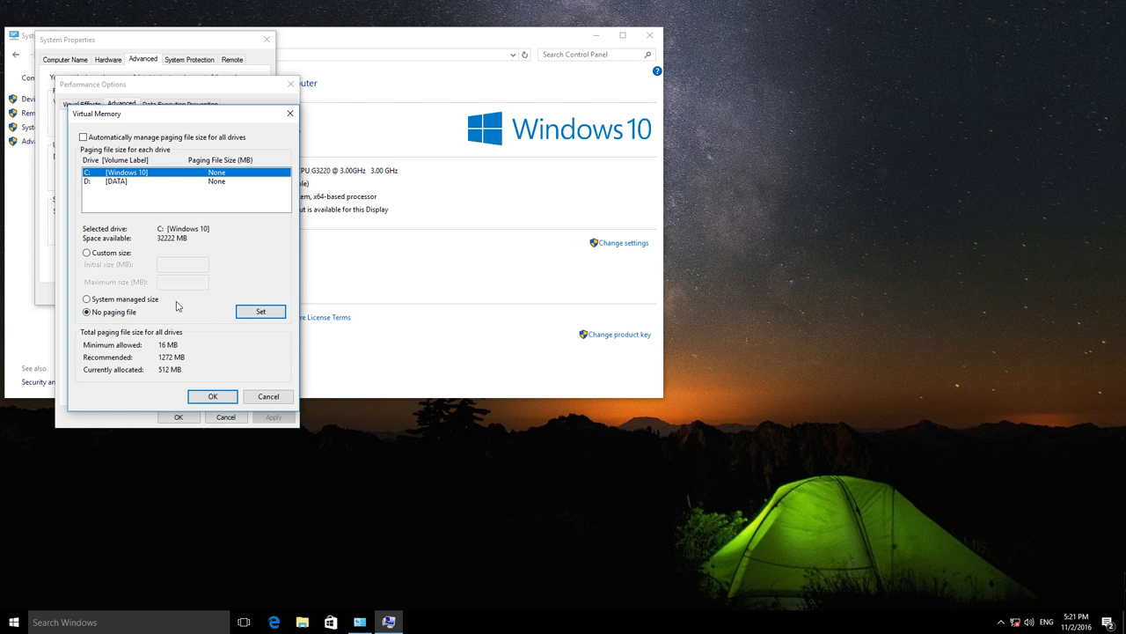
Apply No paging file to drives C and D, confirming the warning, and save with OK
{"action": "left_click", "coordinate": [249, 312]}
{"action": "left_click", "coordinate": [604, 356]}
{"action": "left_click", "coordinate": [134, 182]}
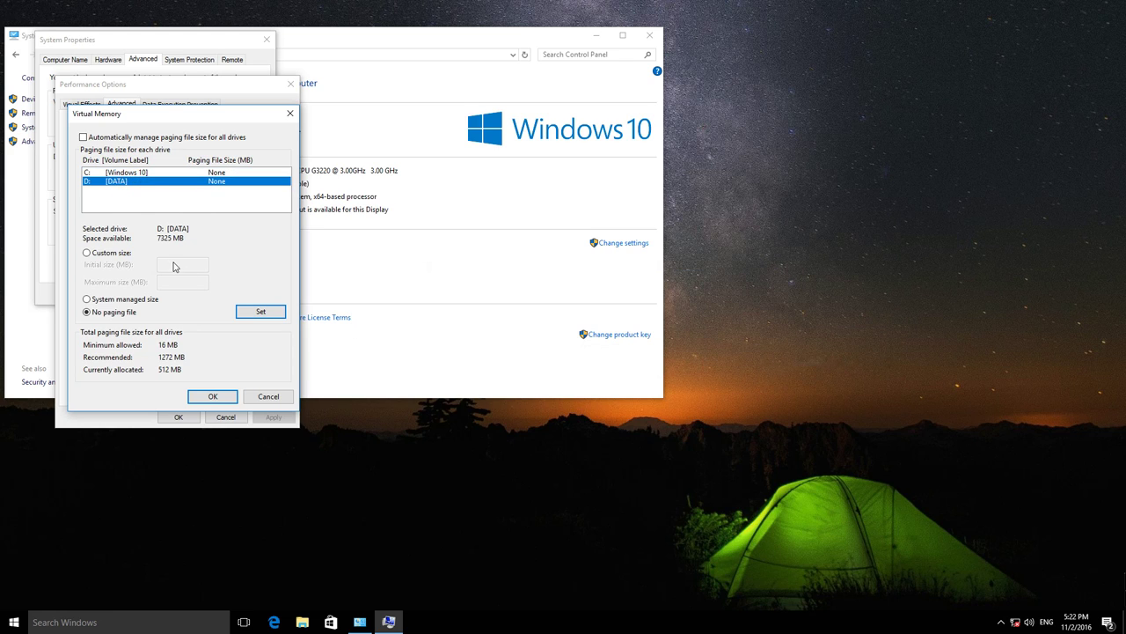
{"action": "left_click", "coordinate": [172, 264]}
{"action": "left_click", "coordinate": [257, 313]}
{"action": "left_click", "coordinate": [212, 396]}
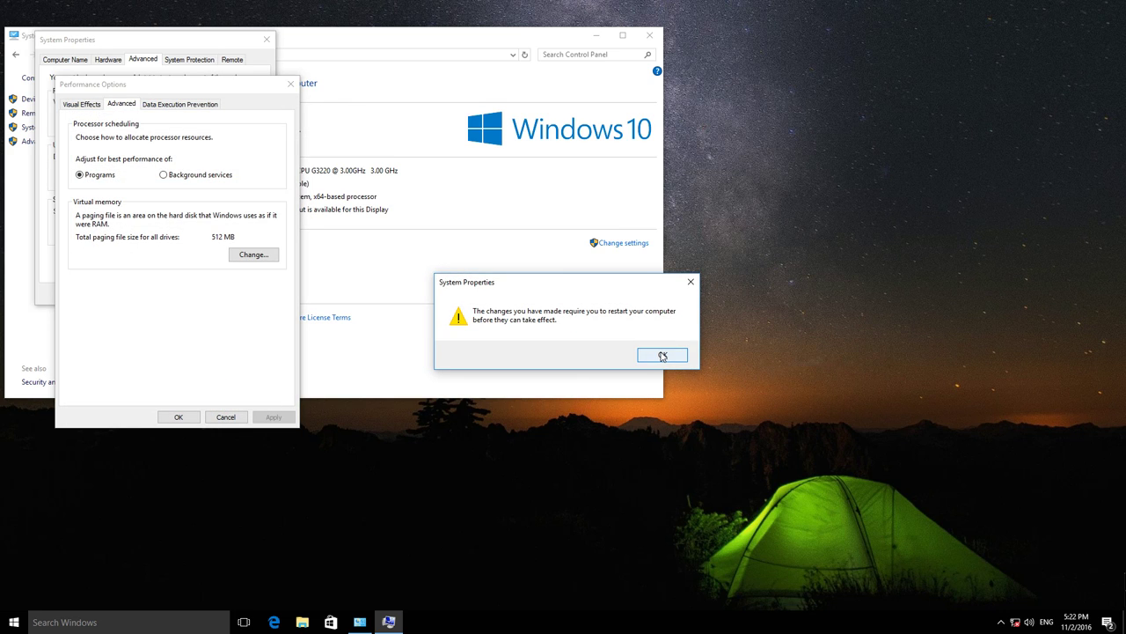
Dismiss the restart notice, close Performance Options and System Properties, choose Restart Later, minimize System
{"action": "left_click", "coordinate": [663, 356]}
{"action": "left_click", "coordinate": [178, 416]}
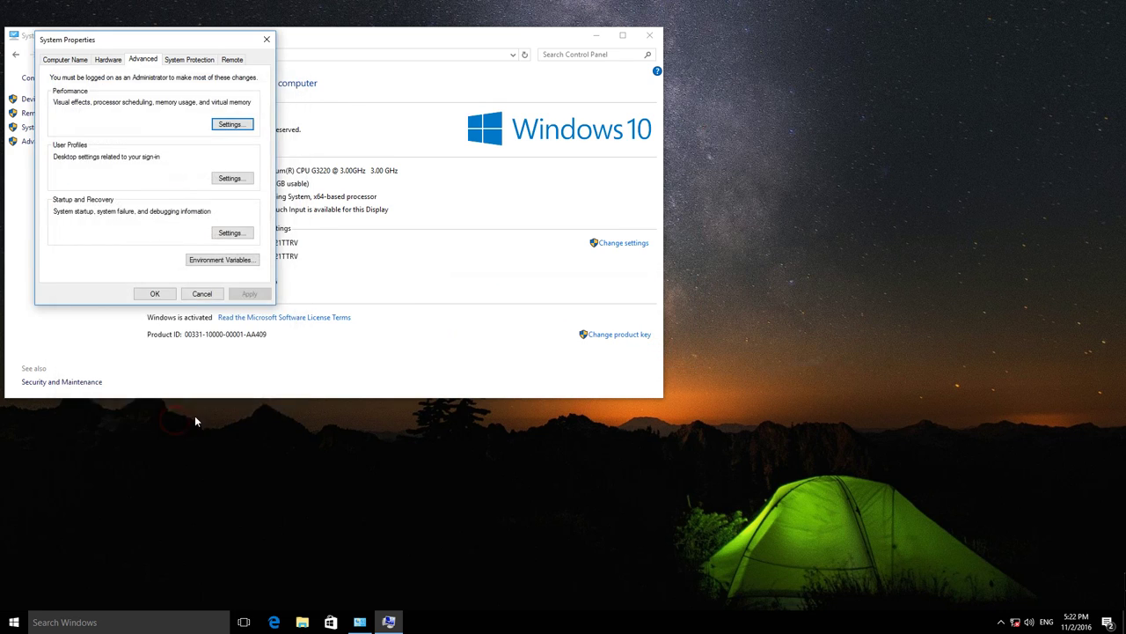
{"action": "left_click", "coordinate": [154, 293]}
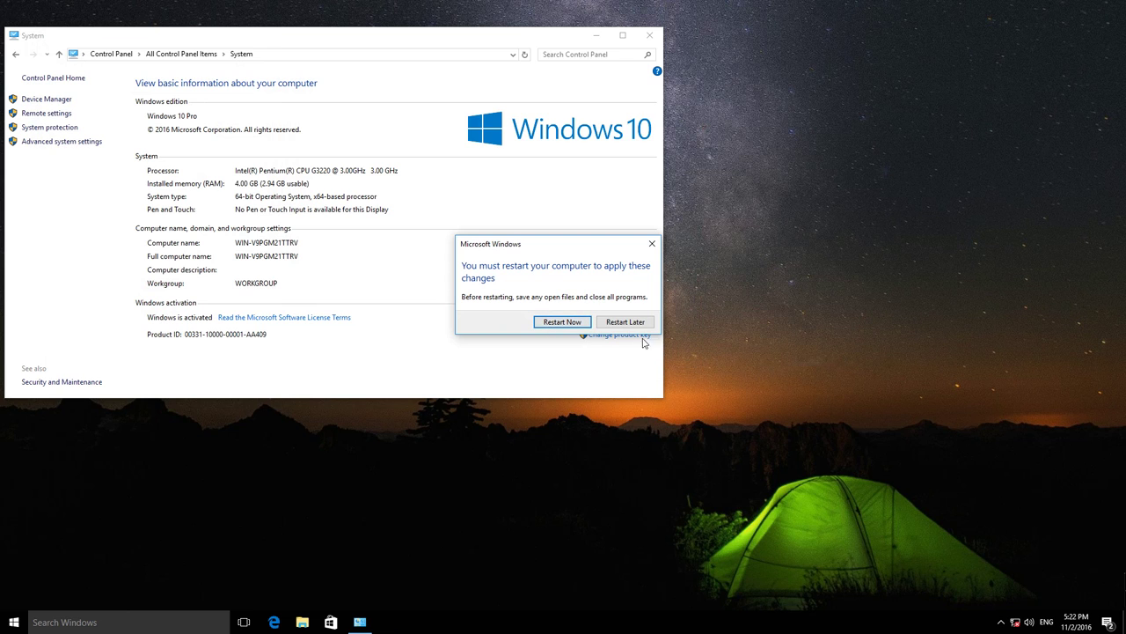
{"action": "left_click", "coordinate": [634, 323]}
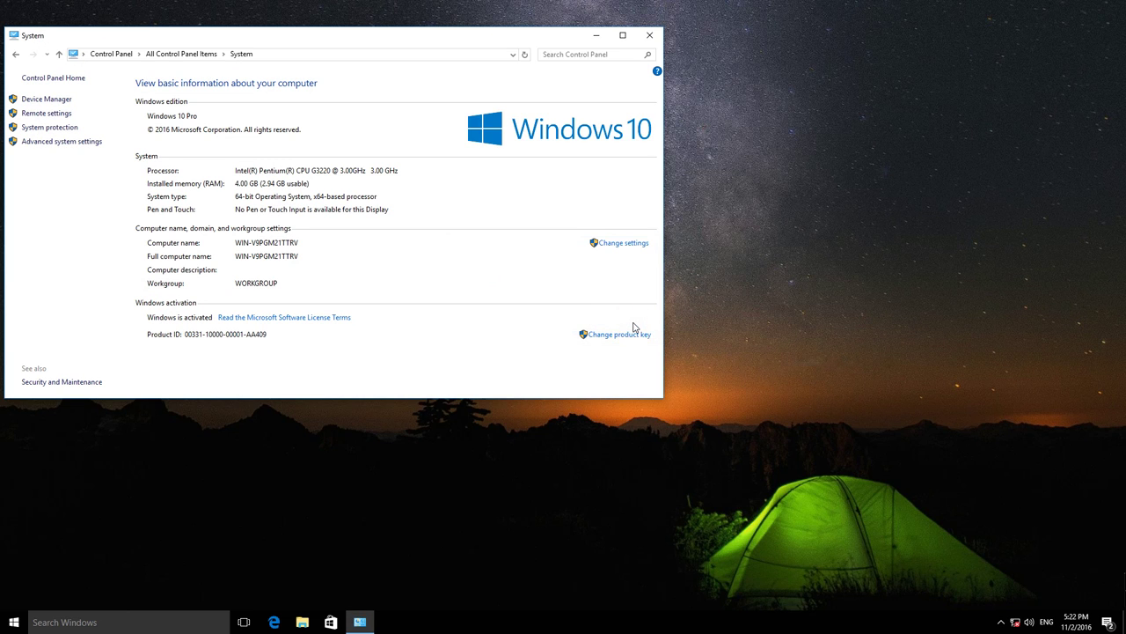
{"action": "left_click", "coordinate": [598, 35]}
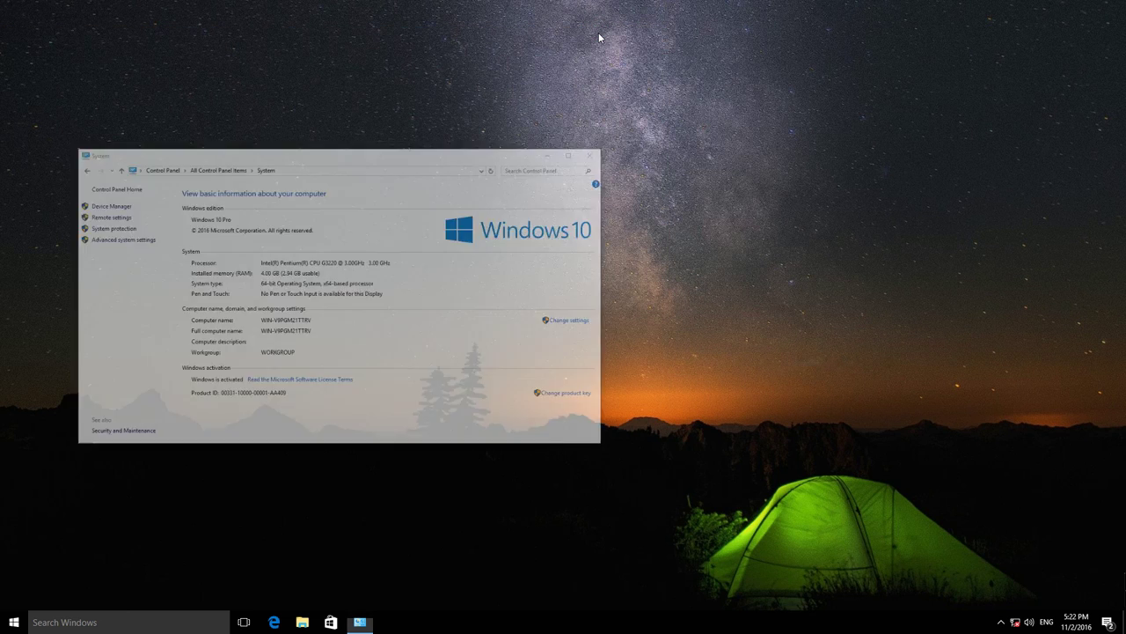